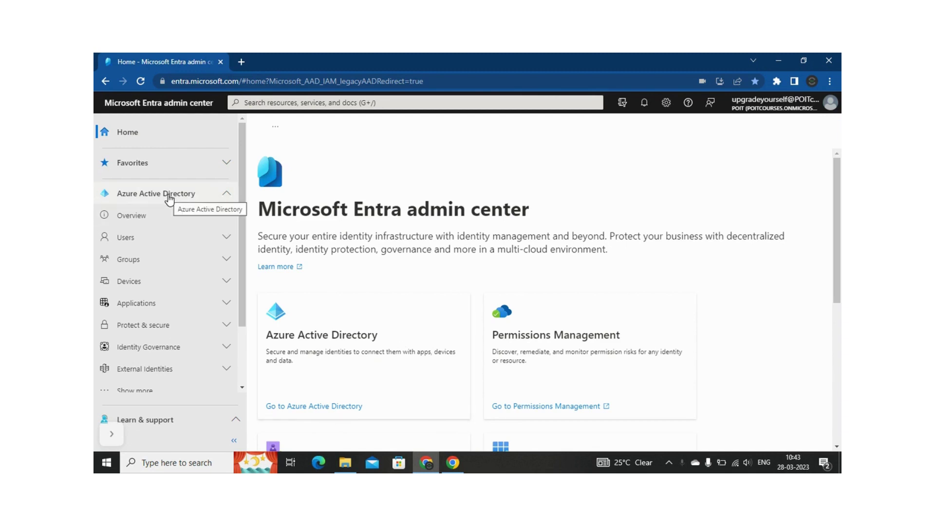
Step: Open All users under Users in the sidebar, showing the 9 directory users
left_click(177, 238)
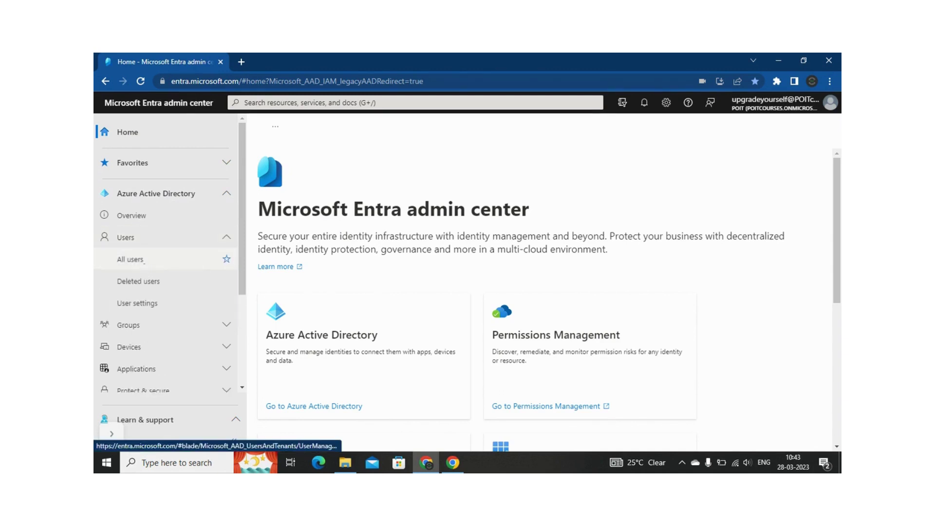
left_click(131, 260)
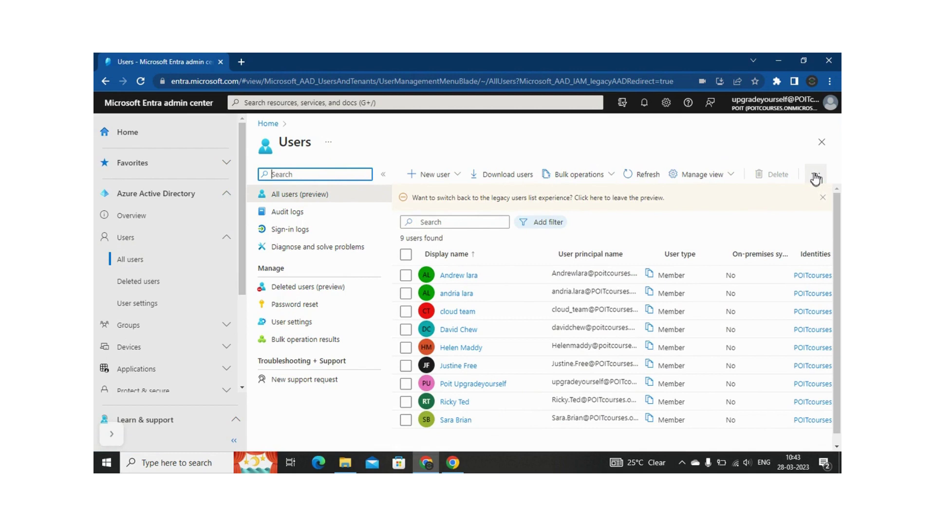
Step: Open the Users toolbar's overflow menu to reveal the Per-user MFA option
left_click(816, 178)
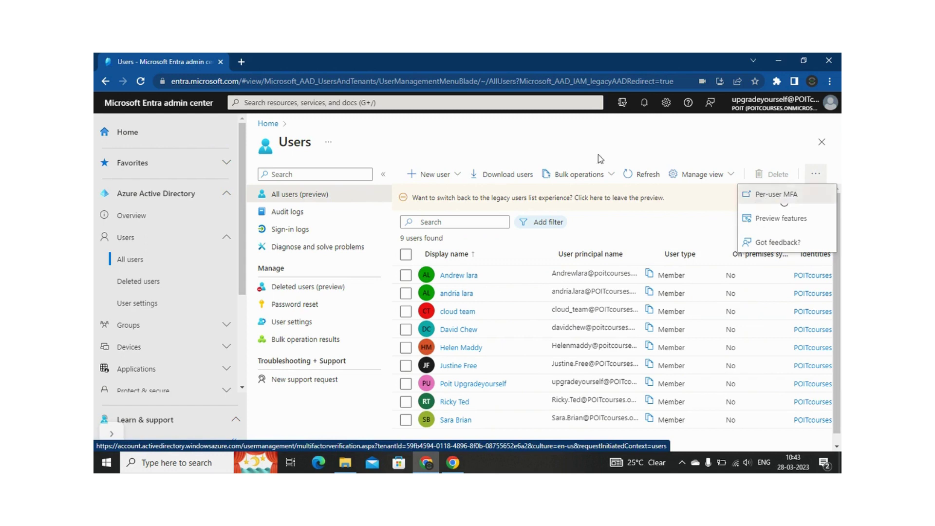
Step: Open Per-user MFA in a new tab, listing each user's multi-factor auth status
left_click(783, 193)
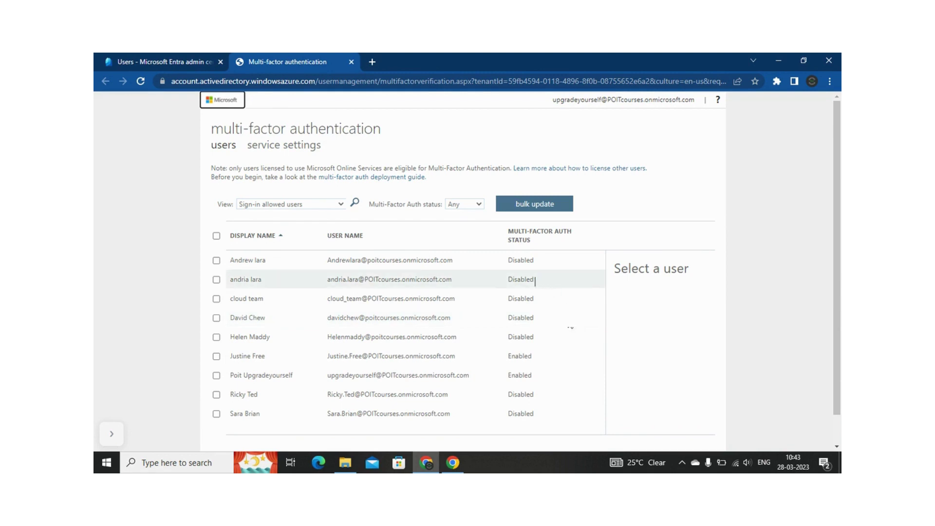
left_click(522, 267)
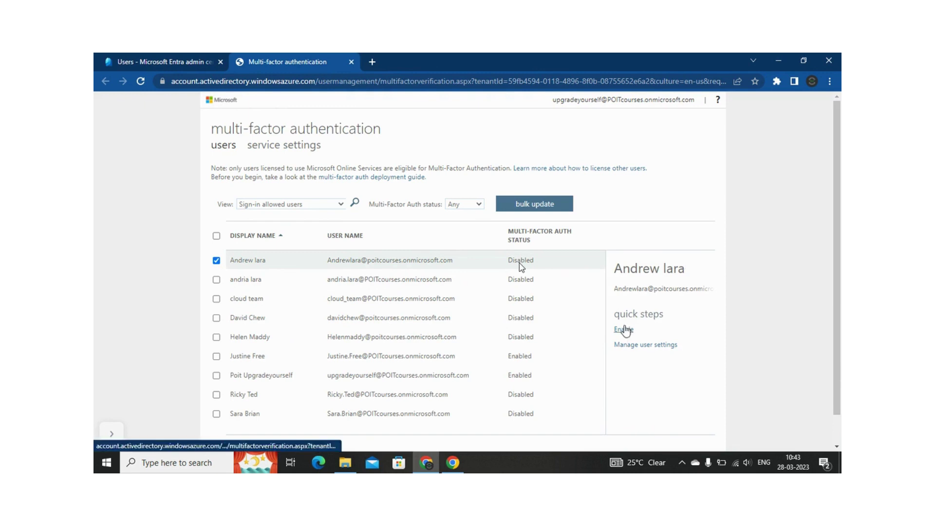
left_click(625, 333)
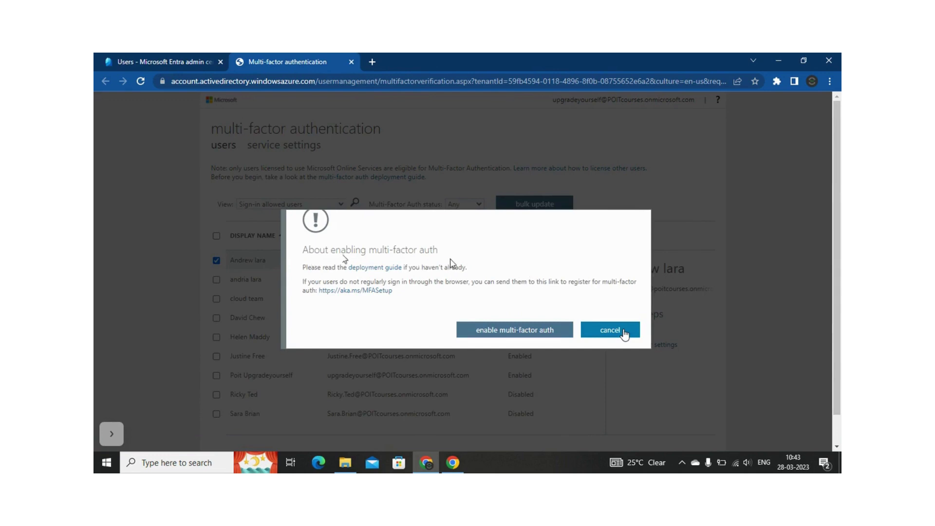
left_click(498, 333)
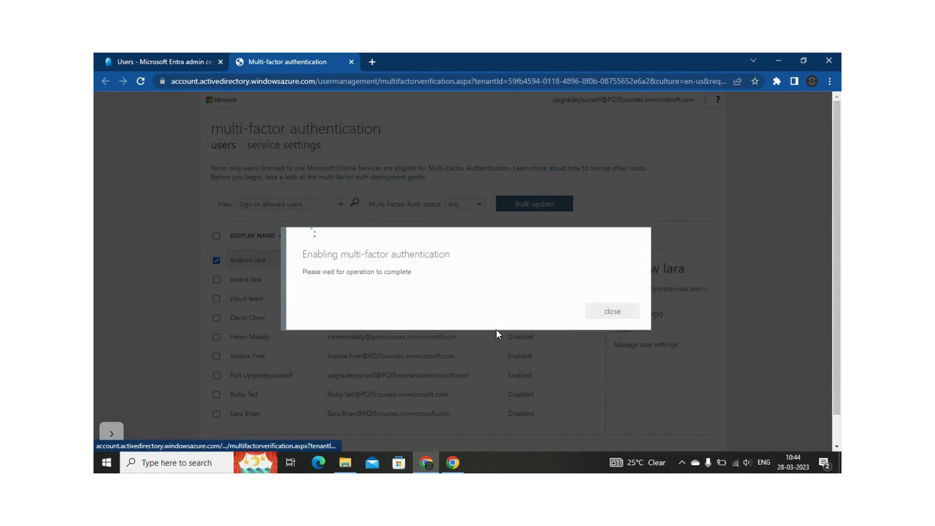